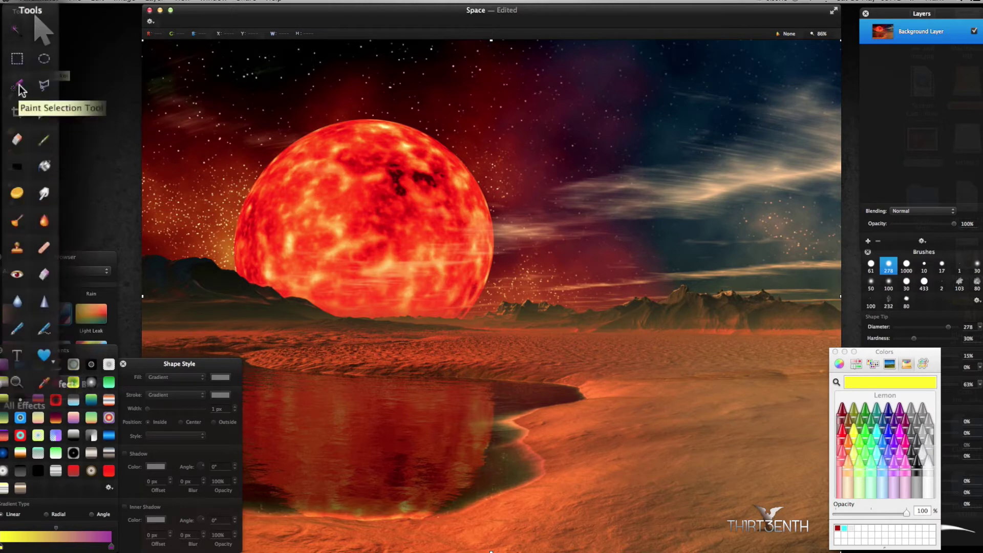
Step: Brush a Paint Selection over the red moon, extending it along its lower edge
{"action": "left_click", "coordinate": [20, 86]}
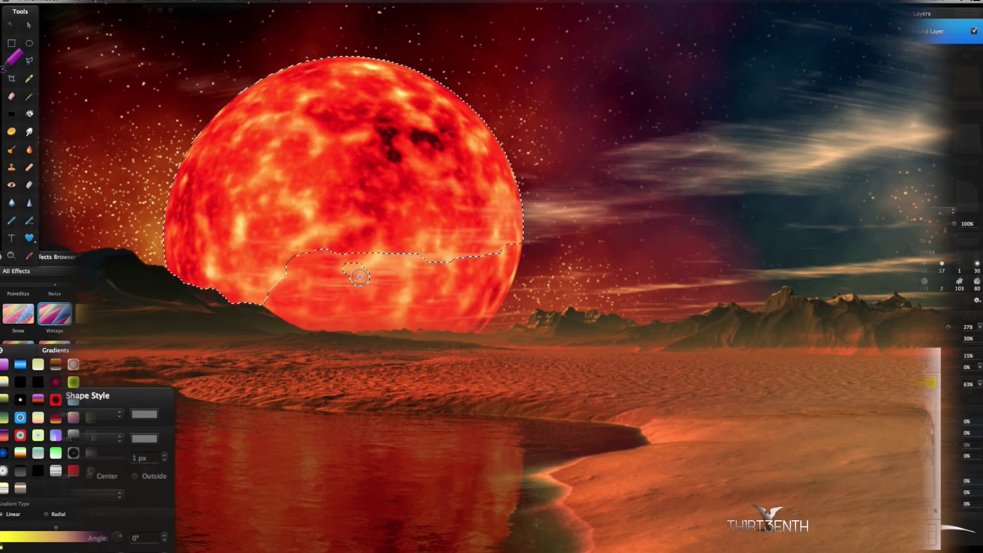
{"action": "mouse_move", "coordinate": [359, 277]}
{"action": "left_mouse_down"}
{"action": "mouse_move", "coordinate": [324, 273]}
{"action": "mouse_move", "coordinate": [354, 292]}
{"action": "left_mouse_up"}
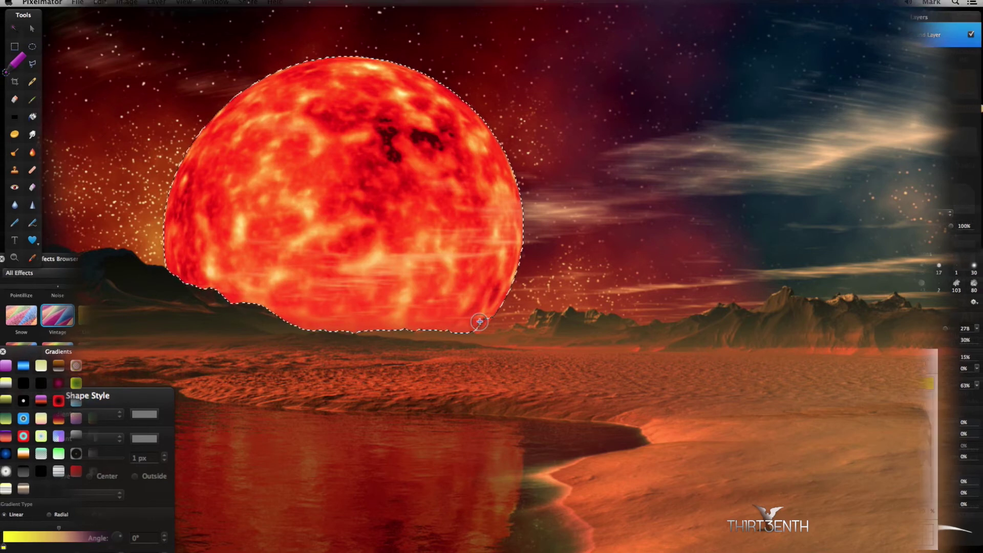
{"action": "mouse_move", "coordinate": [494, 325]}
{"action": "left_mouse_down"}
{"action": "mouse_move", "coordinate": [529, 329]}
{"action": "mouse_move", "coordinate": [478, 324]}
{"action": "mouse_move", "coordinate": [496, 326]}
{"action": "left_mouse_up"}
Step: Undo the stray selection beside the moon and paint its bottom edge along the mountain ridge
{"action": "key", "text": "super+z"}
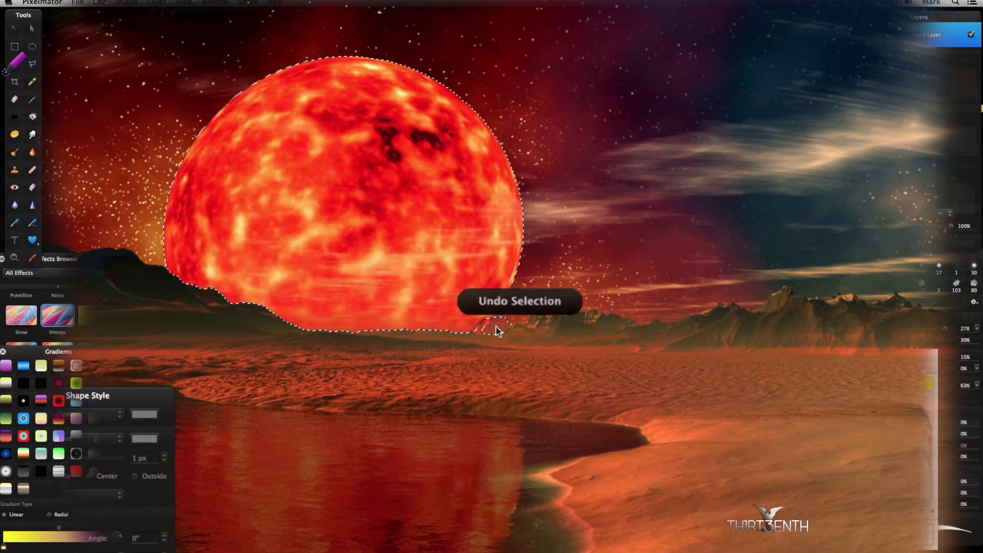
{"action": "key", "text": "super+z"}
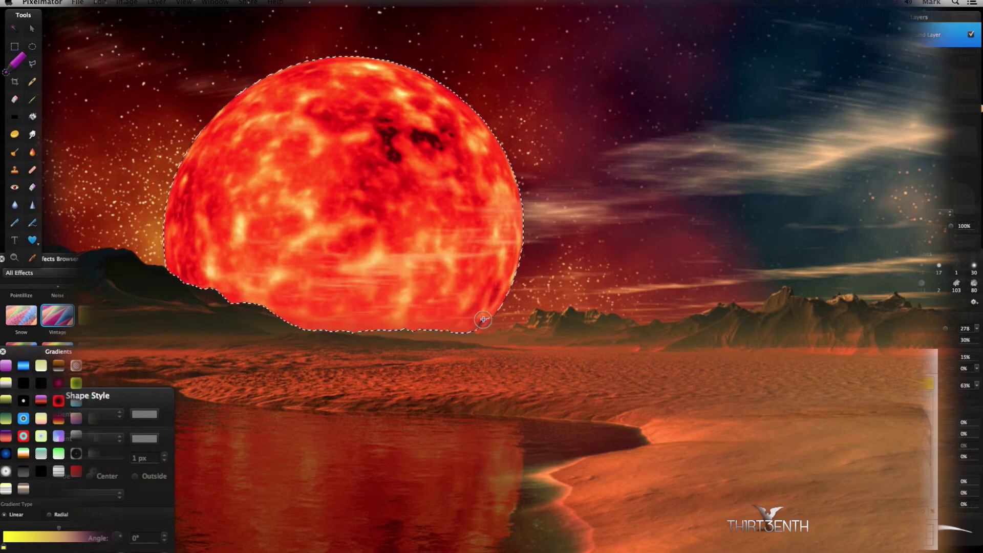
{"action": "scroll", "coordinate": [465, 312], "scroll_direction": "up", "scroll_amount": 3}
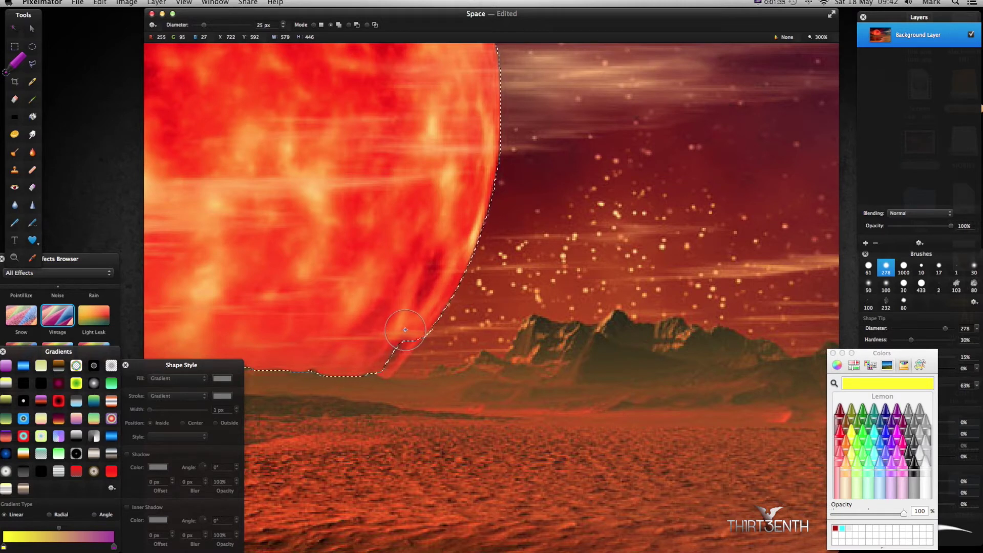
{"action": "left_click_drag", "start_coordinate": [428, 320], "coordinate": [397, 342]}
{"action": "key", "text": "super+minus"}
{"action": "key", "text": "super+minus"}
{"action": "key", "text": "super+minus"}
{"action": "key", "text": "super+minus"}
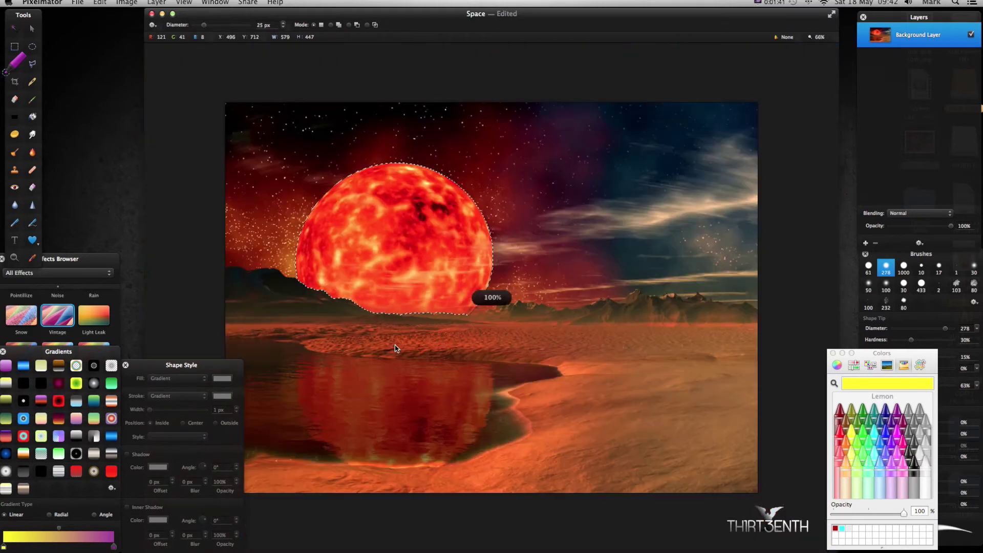
{"action": "key", "text": "super+plus"}
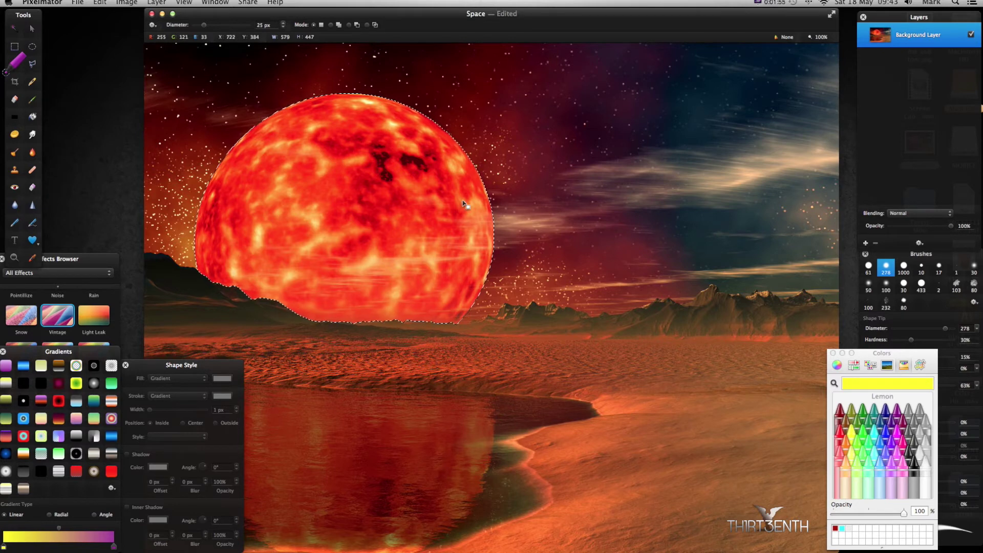
Step: Copy and paste the selected moon as a new layer, check it via visibility toggles, and deselect
{"action": "key", "text": "super+c"}
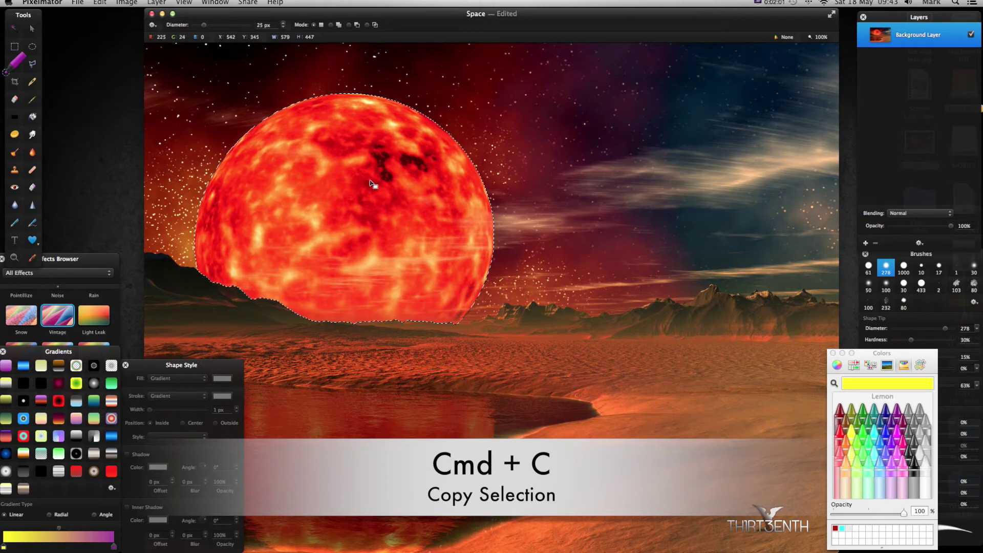
{"action": "key", "text": "super+v"}
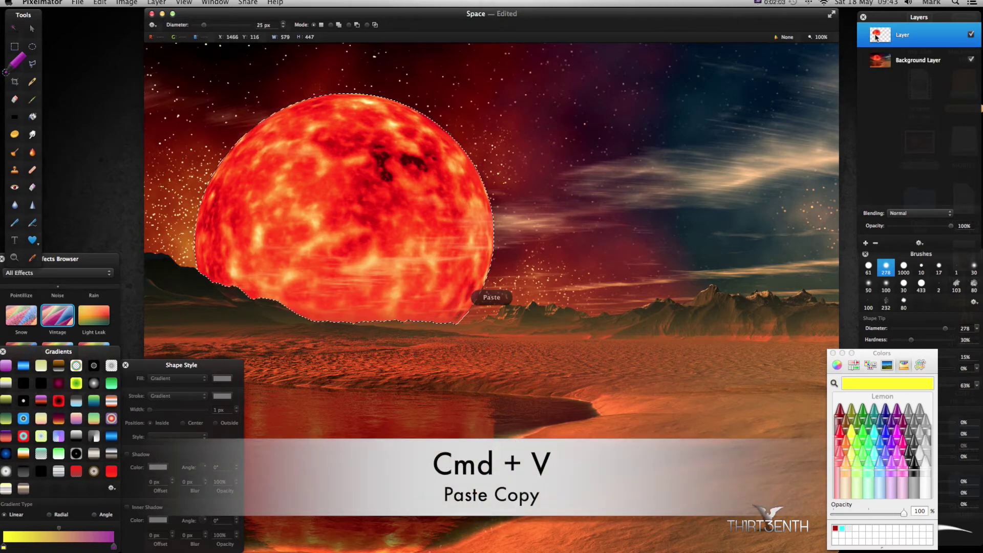
{"action": "left_click", "coordinate": [971, 60]}
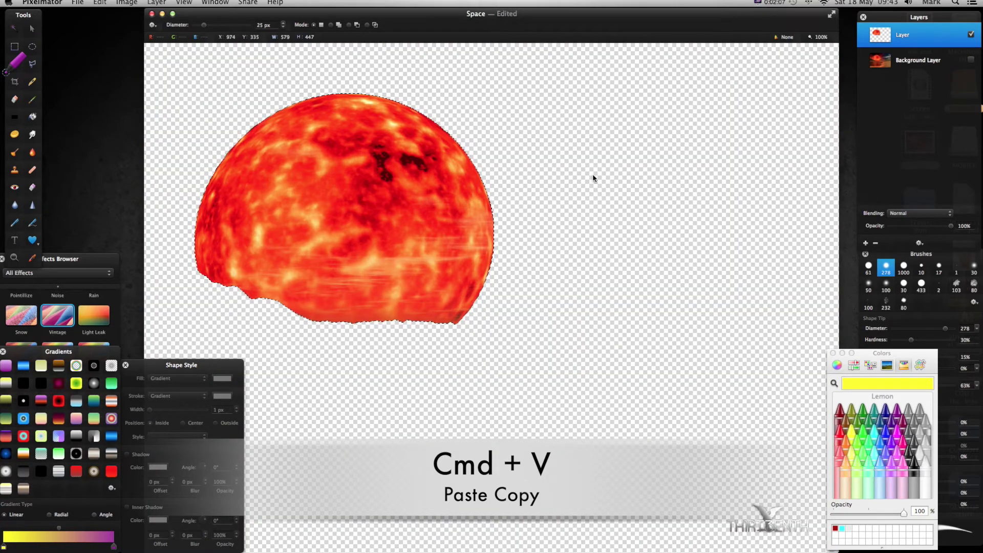
{"action": "key", "text": "super+d"}
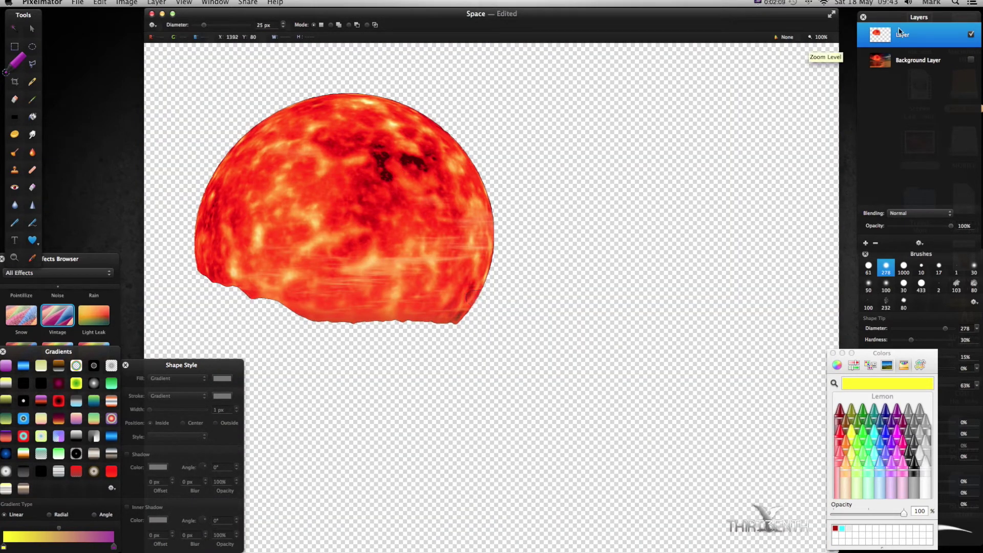
{"action": "left_click", "coordinate": [972, 60]}
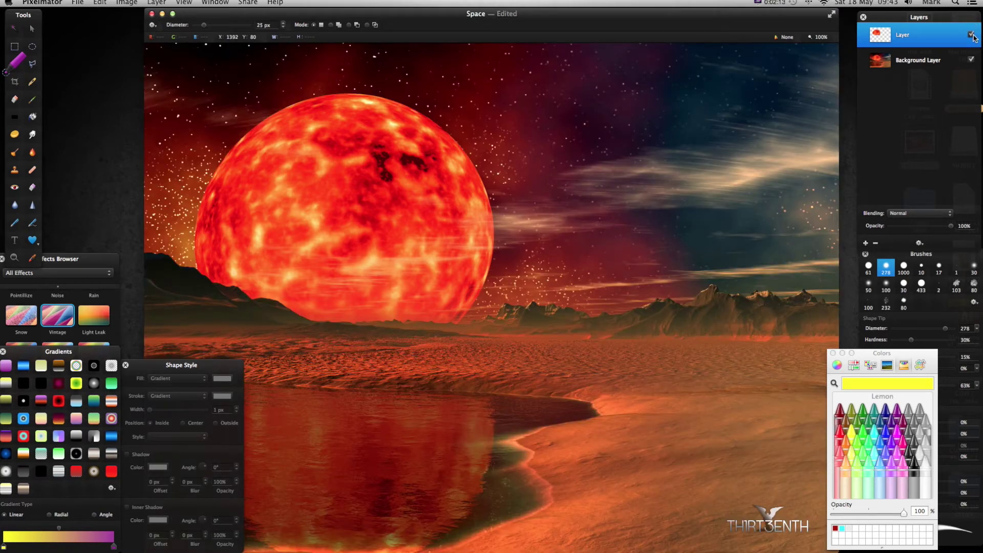
{"action": "left_click", "coordinate": [971, 35]}
Step: Rename the background layer in the Layers palette to 'Original'
{"action": "right_click", "coordinate": [912, 65]}
{"action": "left_click", "coordinate": [919, 61]}
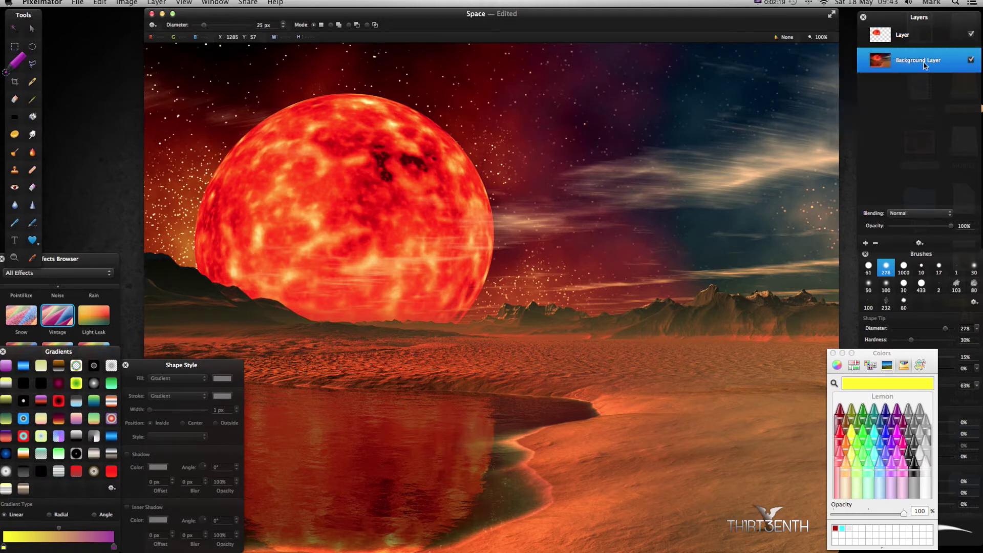
{"action": "double_click", "coordinate": [924, 60]}
{"action": "key", "text": "BackSpace"}
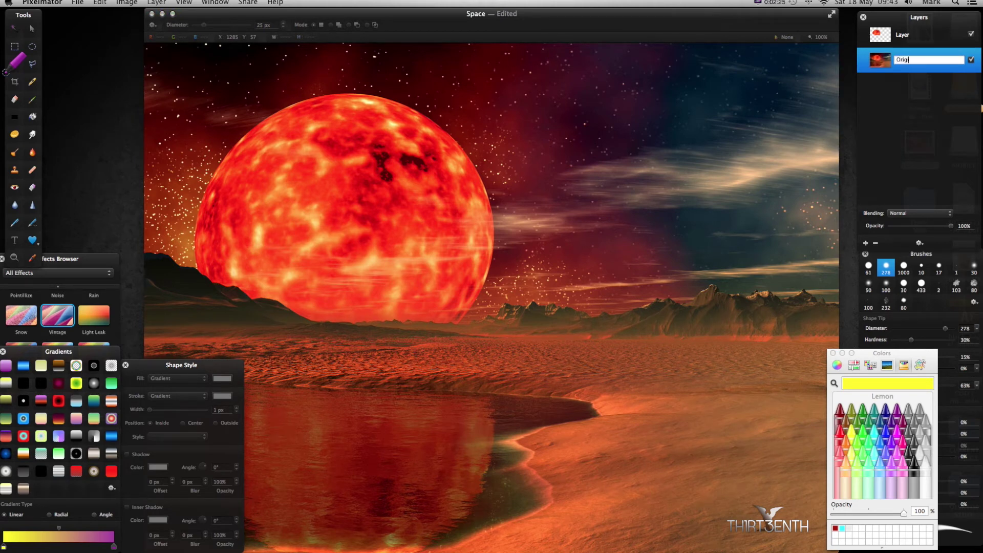
{"action": "key", "text": "Return"}
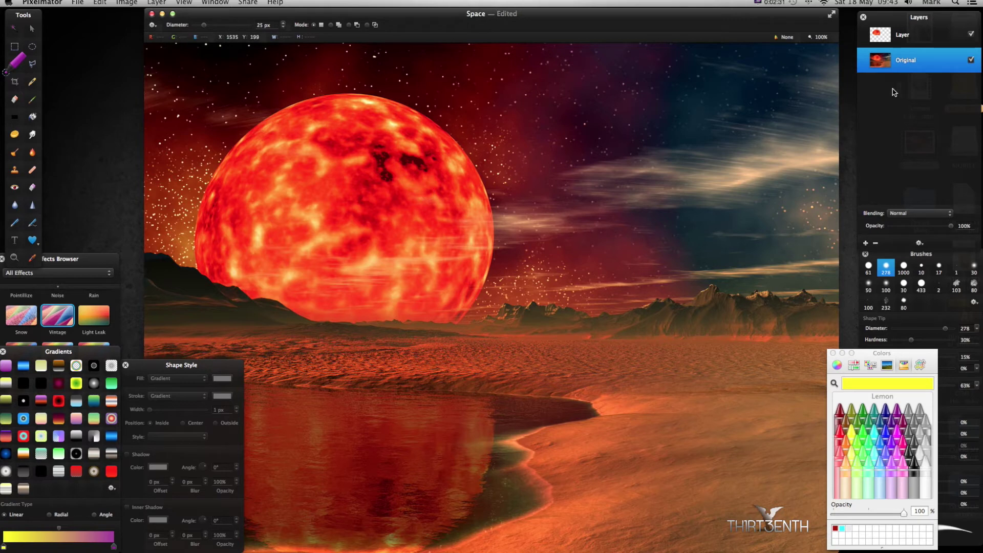
Step: Drop the Vintage effect from the Effects Browser onto the Original layer, moving its settings aside
{"action": "left_click", "coordinate": [68, 261]}
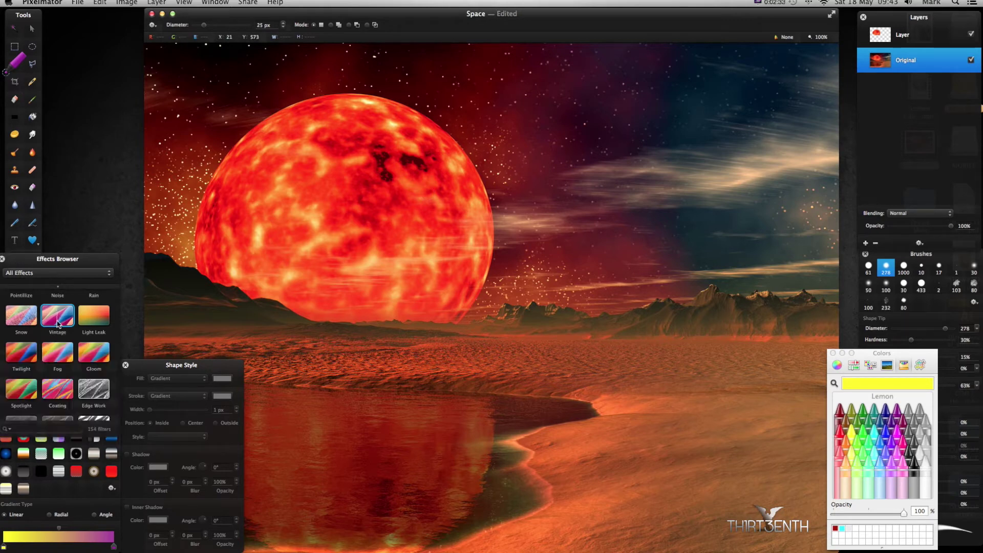
{"action": "scroll", "coordinate": [80, 341], "scroll_direction": "up", "scroll_amount": 5}
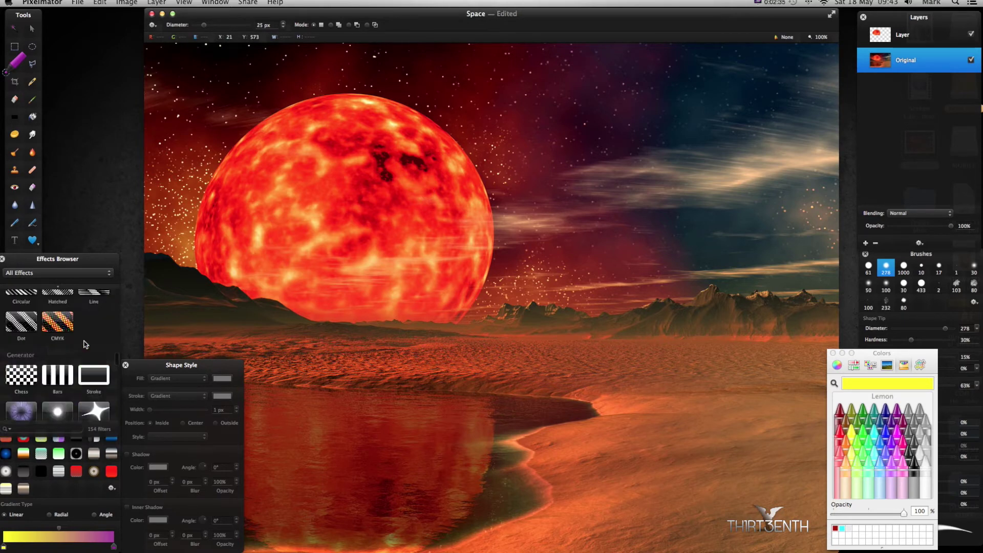
{"action": "scroll", "coordinate": [84, 344], "scroll_direction": "down", "scroll_amount": 3}
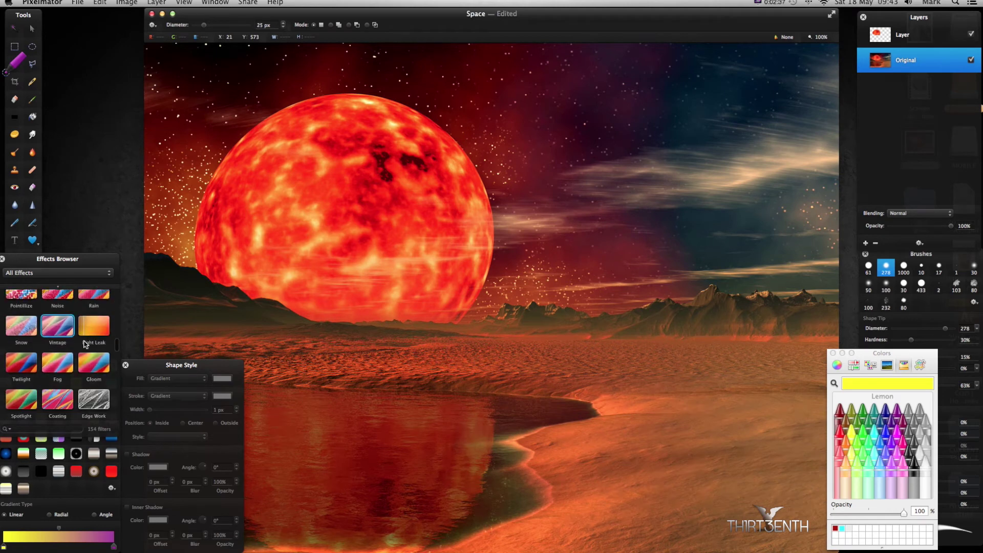
{"action": "scroll", "coordinate": [84, 344], "scroll_direction": "up", "scroll_amount": 2}
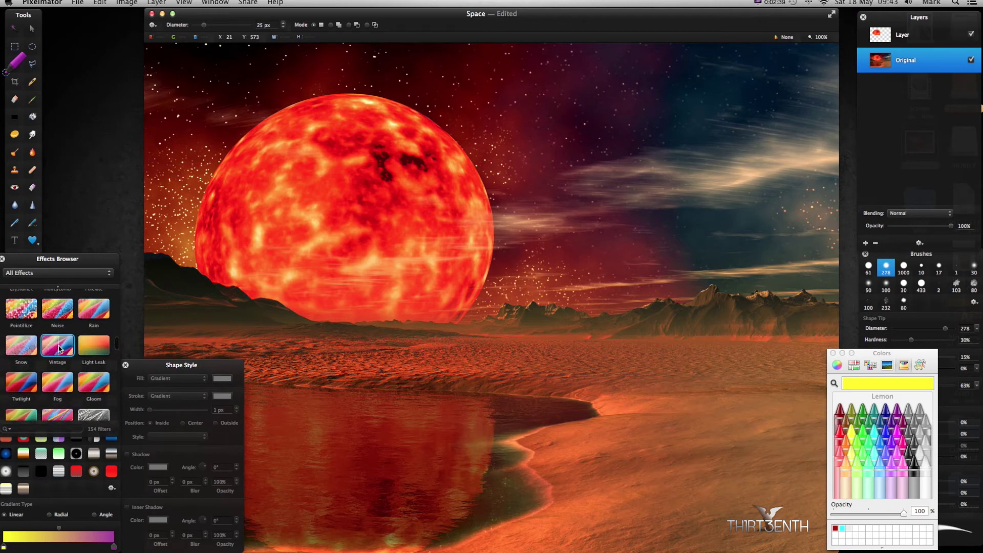
{"action": "left_click_drag", "start_coordinate": [58, 348], "coordinate": [891, 41]}
{"action": "left_click_drag", "start_coordinate": [458, 109], "coordinate": [664, 107]}
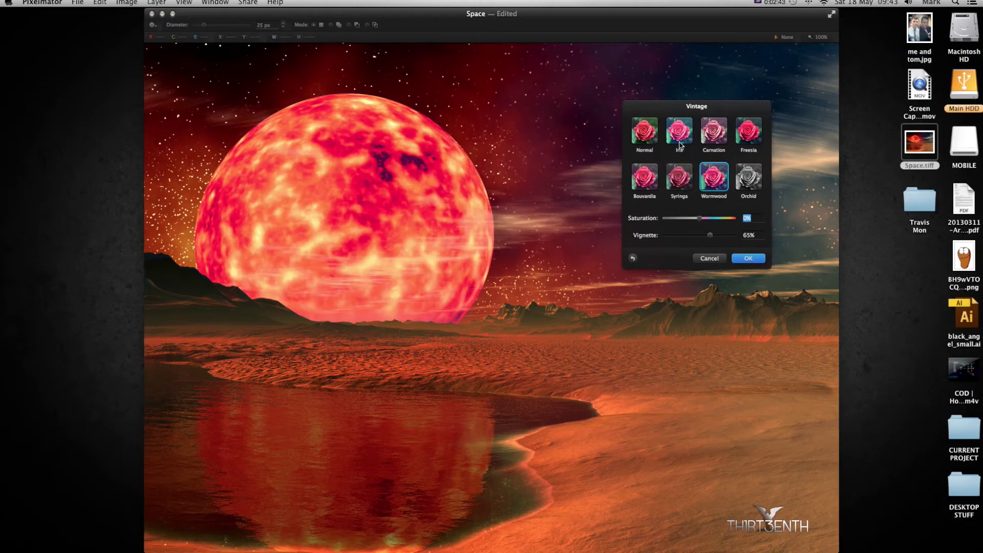
Step: Preview the Orchid, Syringa, Bouvardia, Iris and Carnation presets, then cancel the effect
{"action": "left_click", "coordinate": [742, 187]}
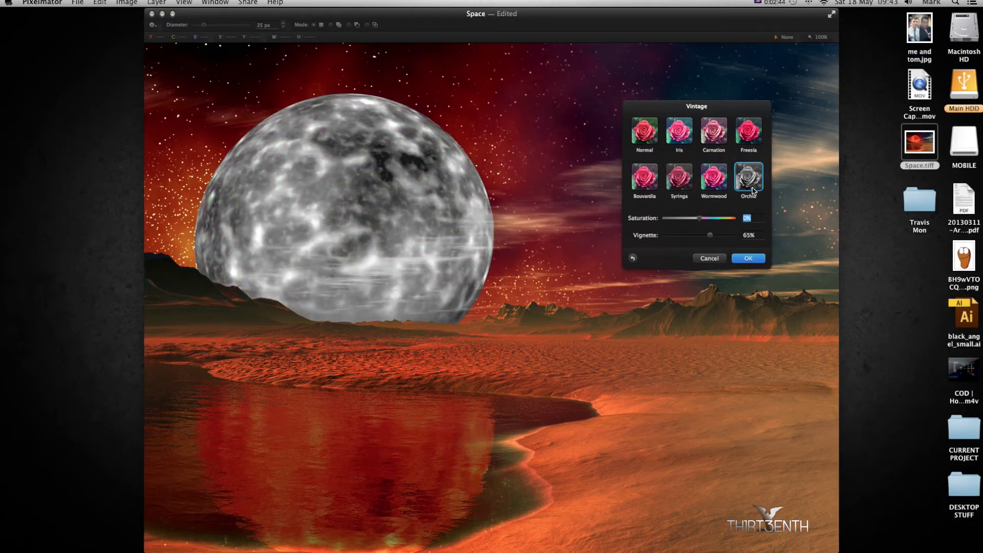
{"action": "left_click", "coordinate": [678, 177]}
{"action": "left_click", "coordinate": [653, 185]}
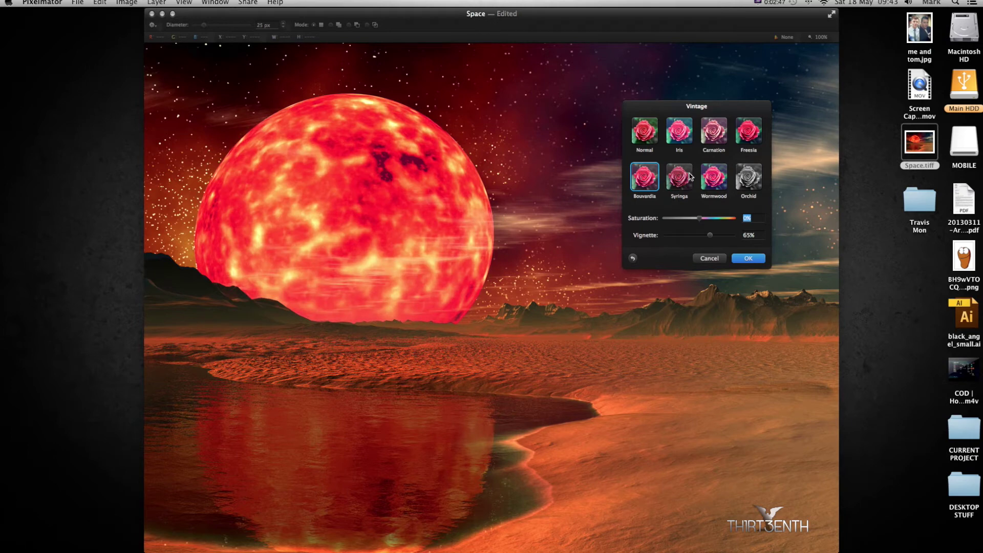
{"action": "left_click", "coordinate": [684, 134]}
{"action": "left_click", "coordinate": [712, 140]}
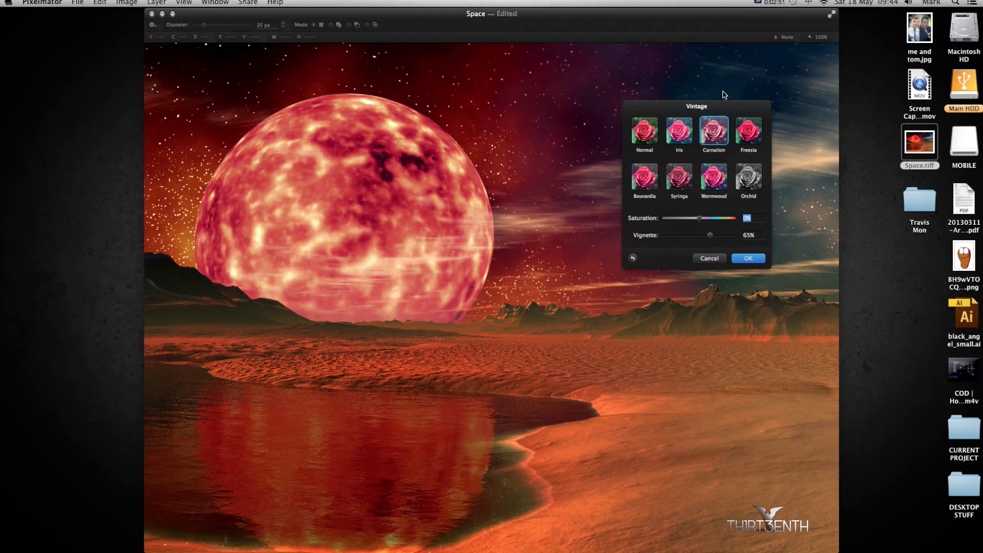
{"action": "left_click_drag", "start_coordinate": [720, 105], "coordinate": [814, 86]}
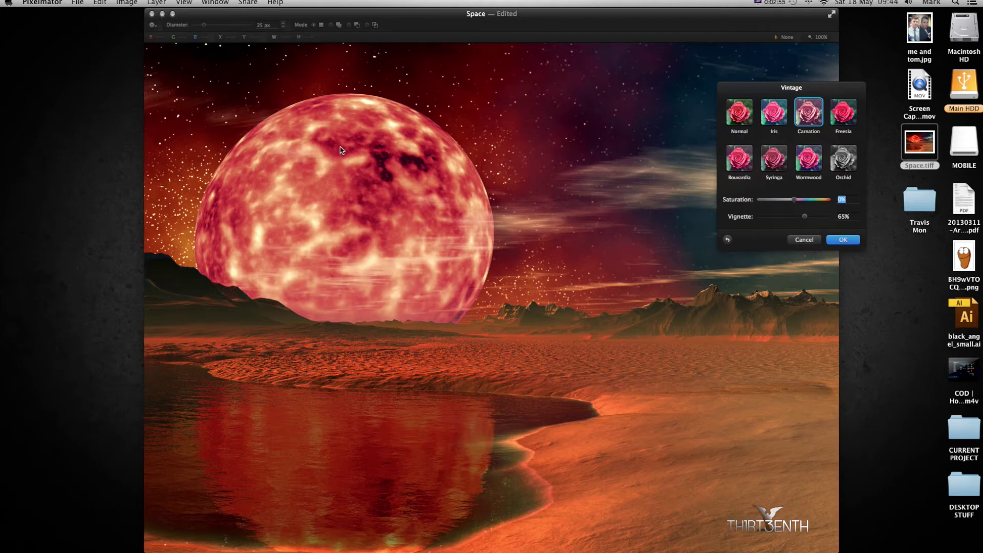
{"action": "left_click", "coordinate": [801, 239]}
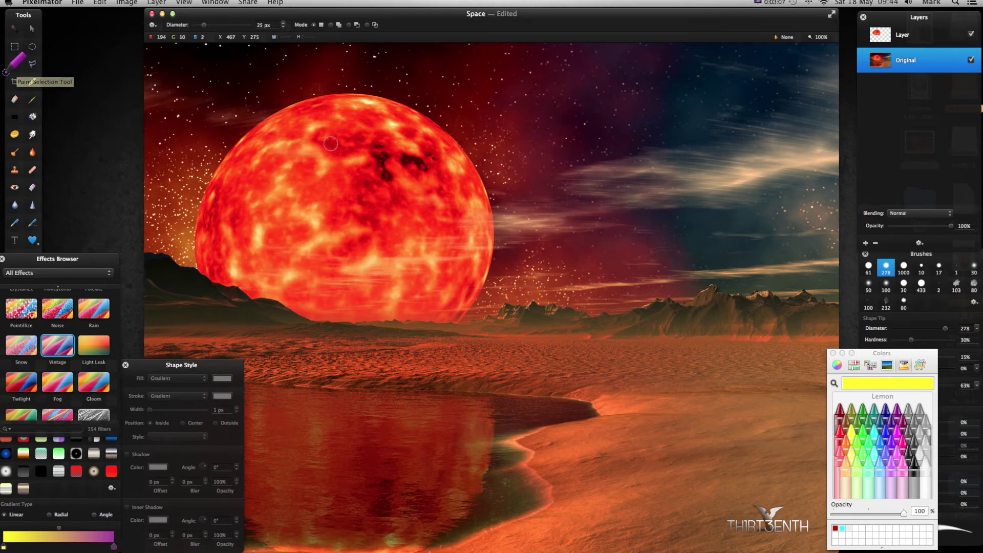
Step: Paint-select the moon down to the horizon, then try moving a copy and undo both moves
{"action": "mouse_move", "coordinate": [309, 135]}
{"action": "left_mouse_down"}
{"action": "mouse_move", "coordinate": [289, 147]}
{"action": "mouse_move", "coordinate": [314, 154]}
{"action": "left_mouse_up"}
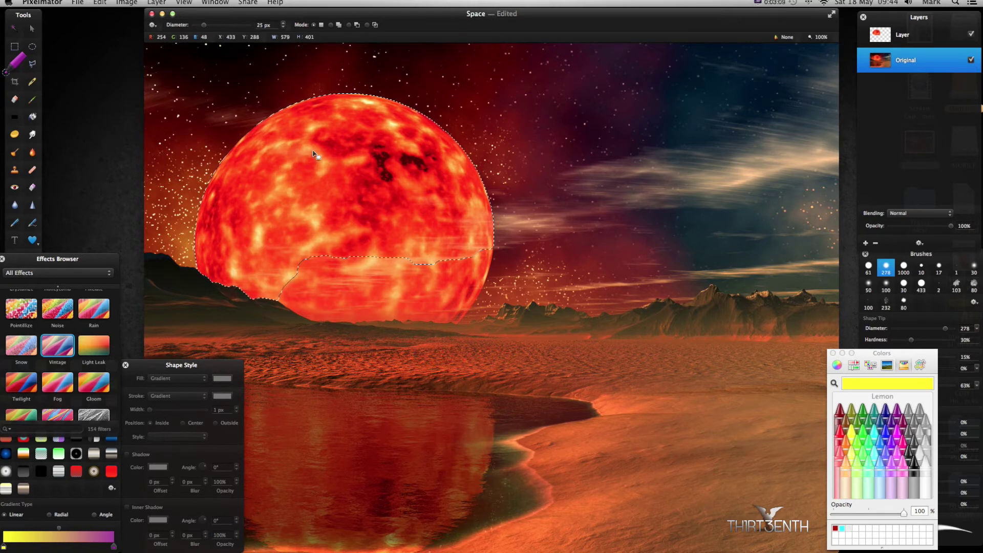
{"action": "left_click_drag", "start_coordinate": [317, 265], "coordinate": [362, 272]}
{"action": "left_click", "coordinate": [29, 31]}
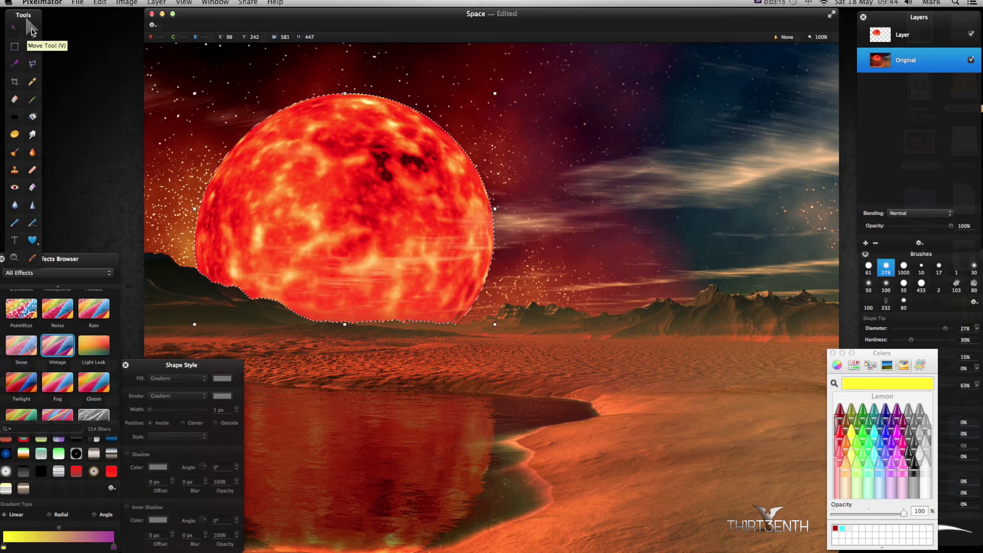
{"action": "left_click_drag", "start_coordinate": [377, 153], "coordinate": [458, 134]}
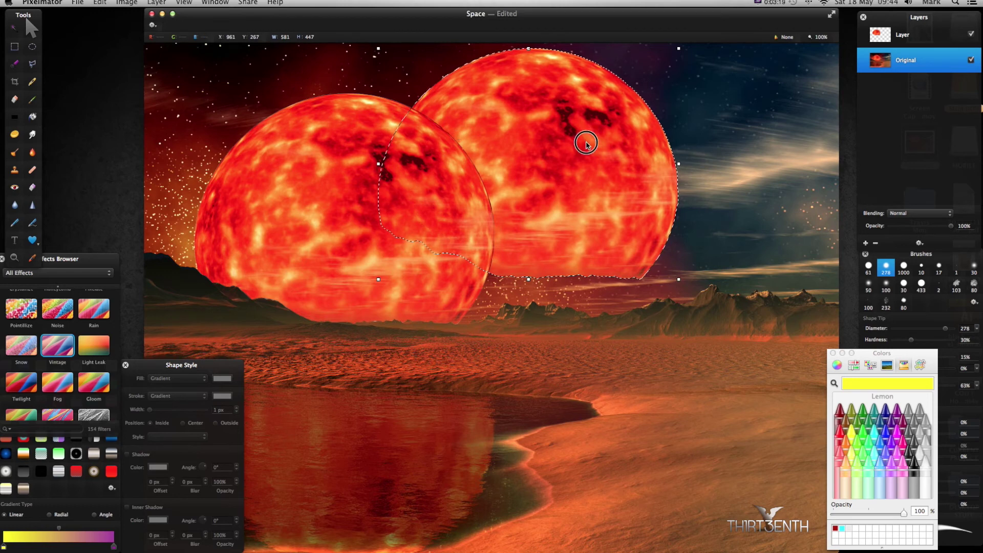
{"action": "left_click_drag", "start_coordinate": [582, 143], "coordinate": [551, 191]}
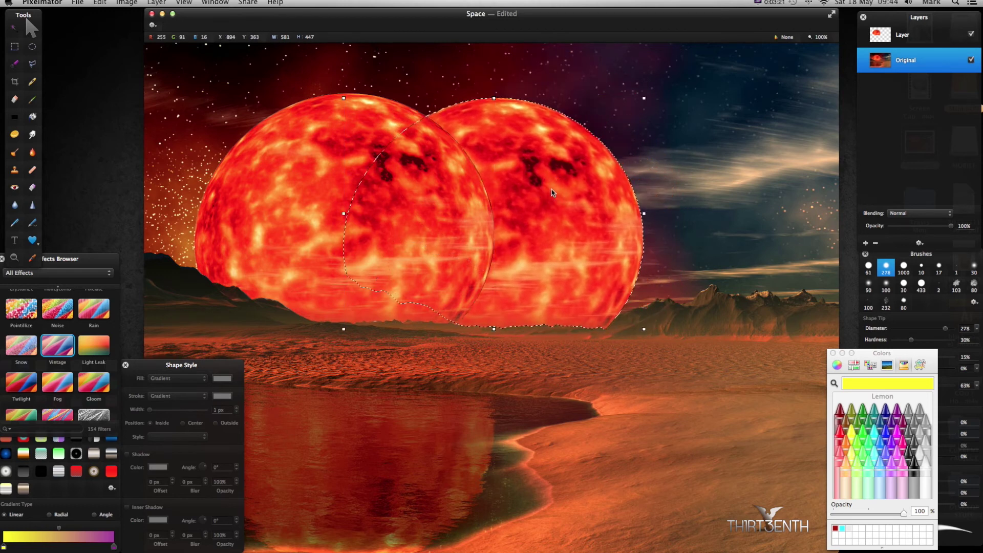
{"action": "key", "text": "super+z"}
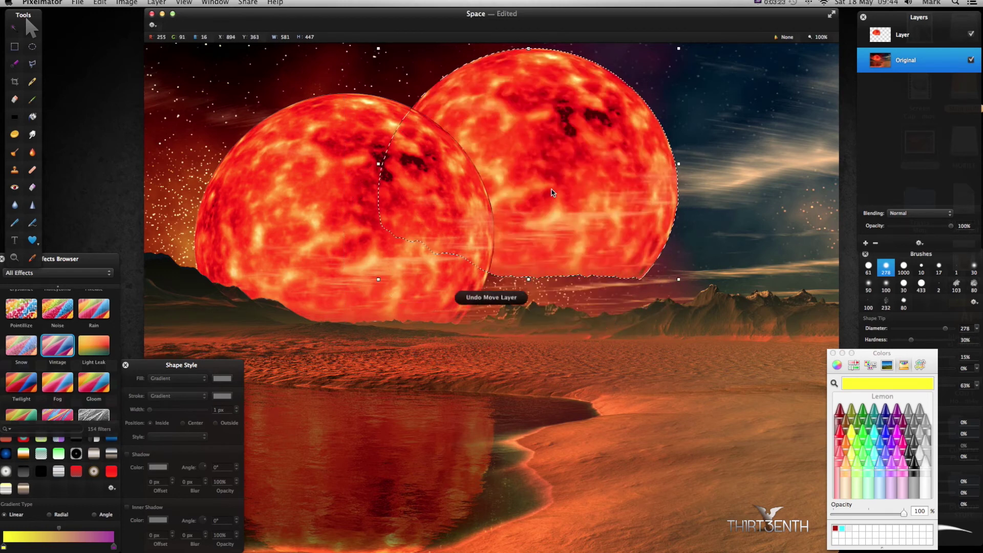
{"action": "key", "text": "super+z"}
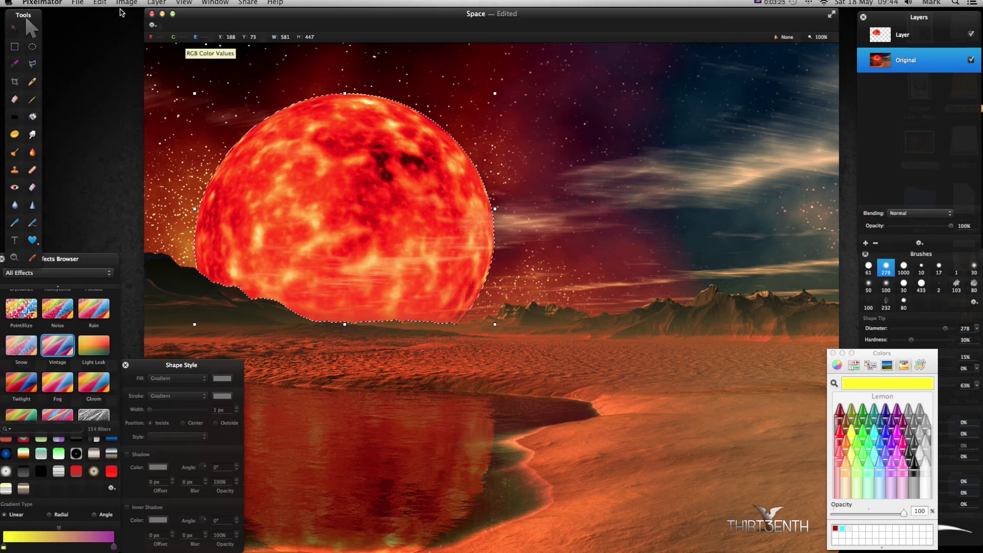
Step: Invert the selection, paste the surroundings onto new Layer 2, check visibility, and deselect
{"action": "left_click", "coordinate": [123, 3]}
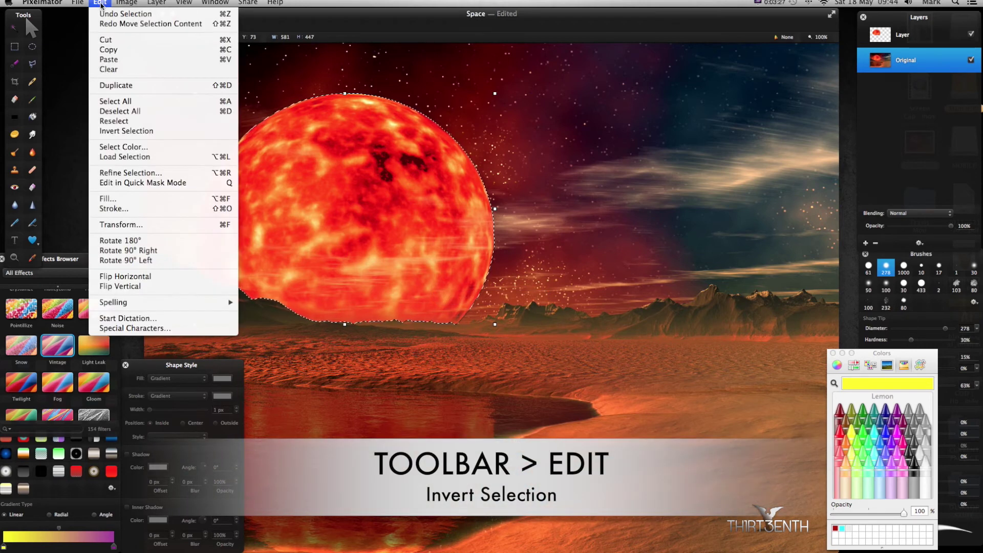
{"action": "left_click", "coordinate": [153, 131]}
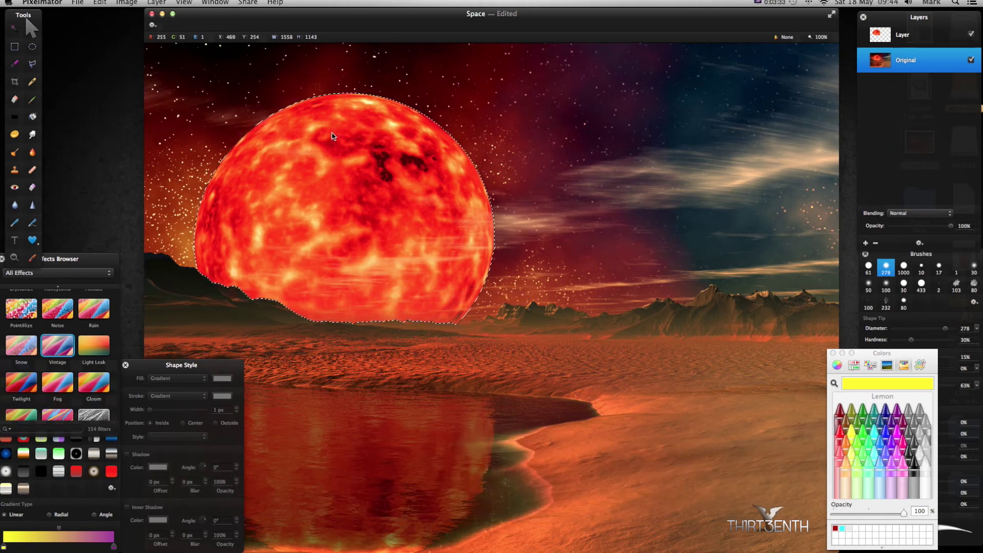
{"action": "key", "text": "super+v"}
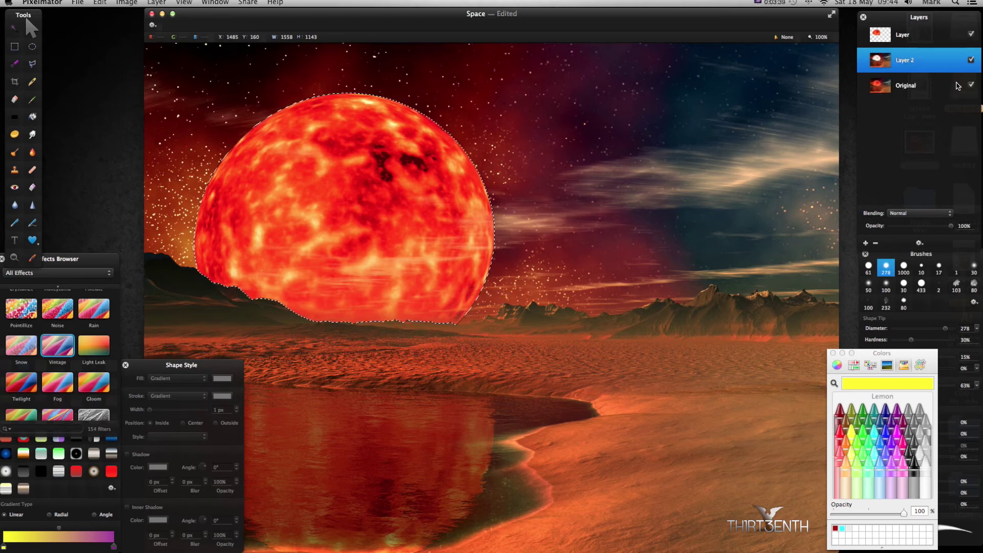
{"action": "left_click", "coordinate": [971, 86]}
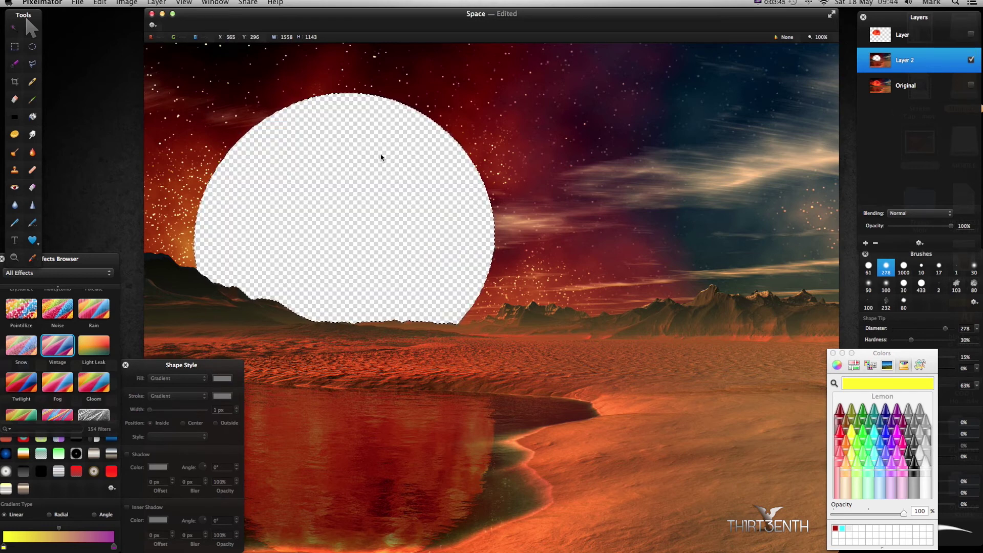
{"action": "left_click", "coordinate": [971, 34]}
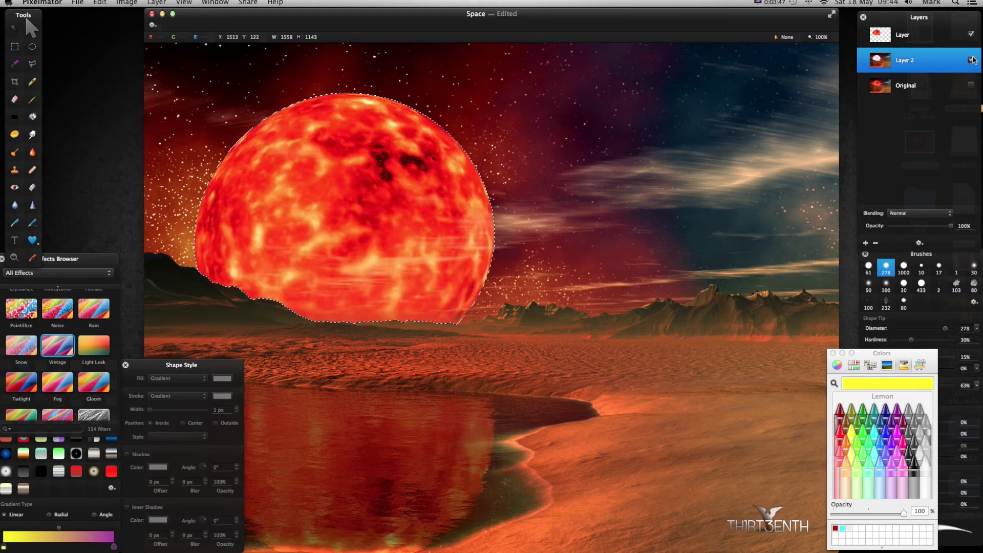
{"action": "left_click", "coordinate": [971, 85]}
{"action": "key", "text": "super+d"}
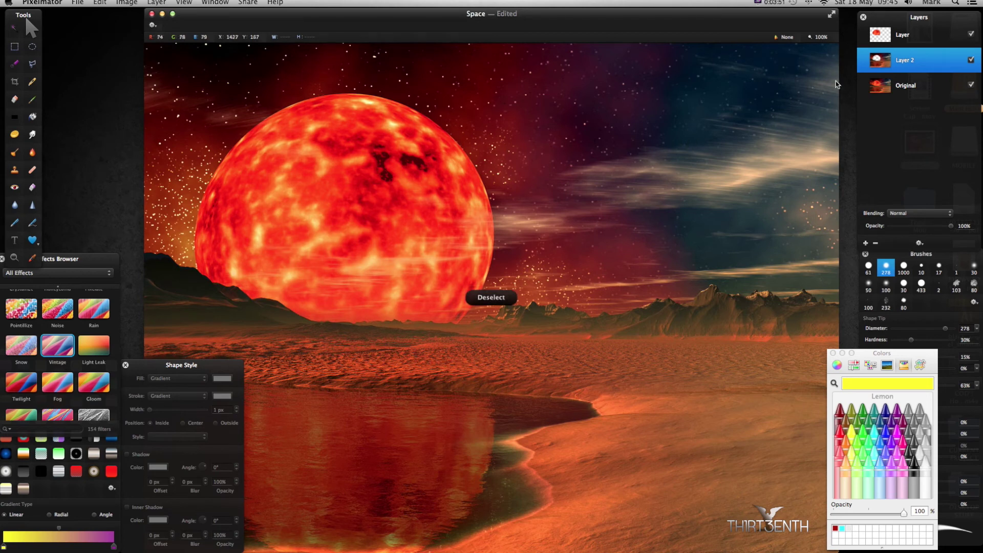
Step: Rename Layer 2 to 'outter' and the top layer to 'moon', then select outter
{"action": "double_click", "coordinate": [908, 62]}
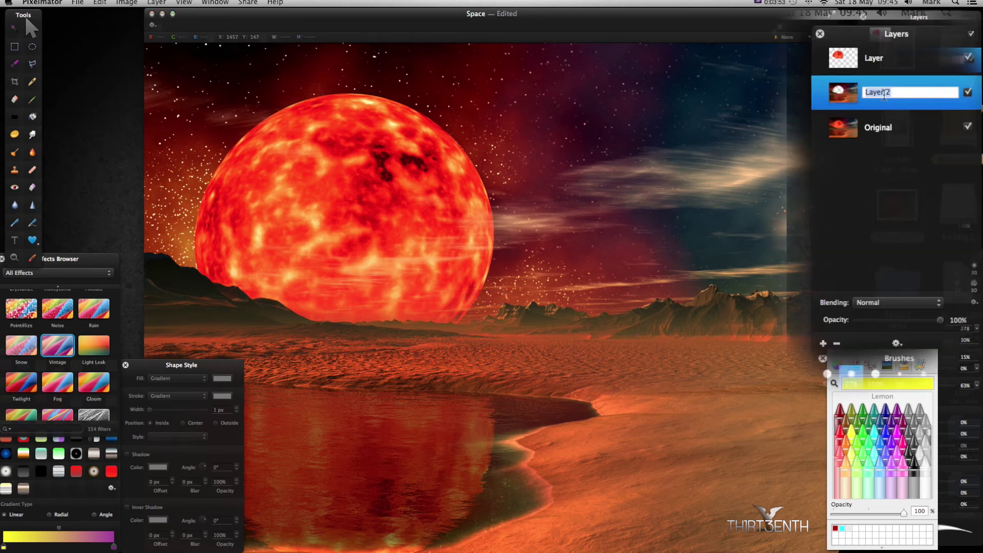
{"action": "type", "text": "outter"}
{"action": "double_click", "coordinate": [885, 59]}
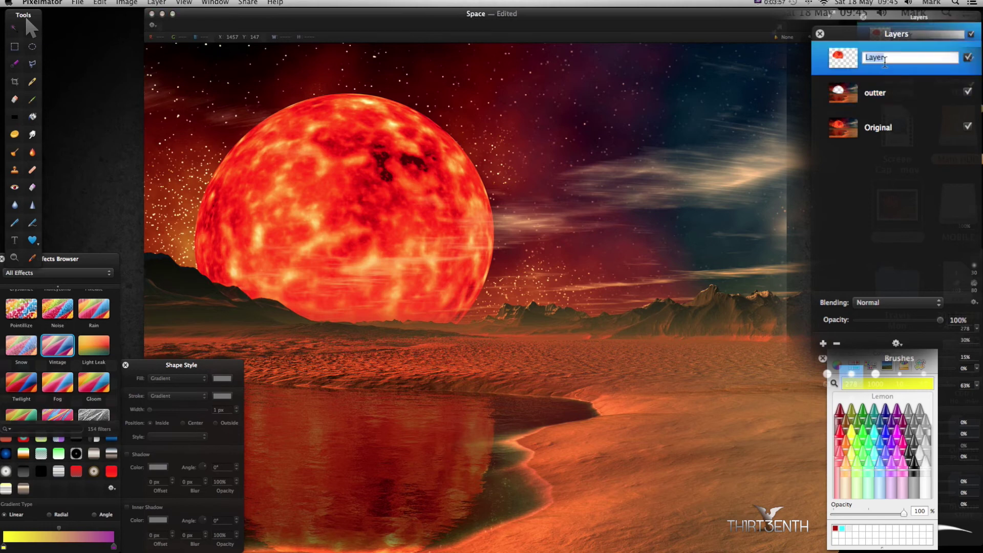
{"action": "type", "text": "moon"}
{"action": "key", "text": "Return"}
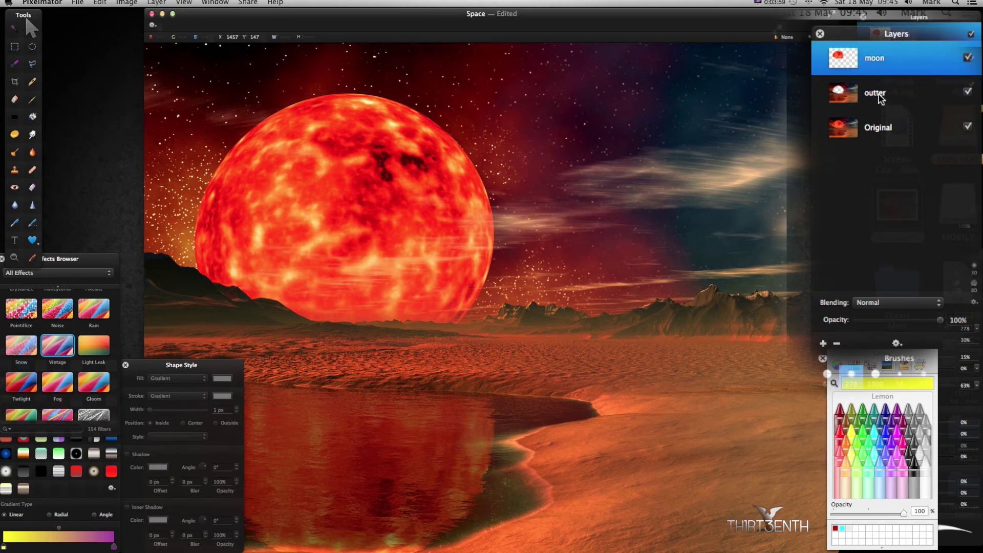
{"action": "left_click", "coordinate": [880, 97]}
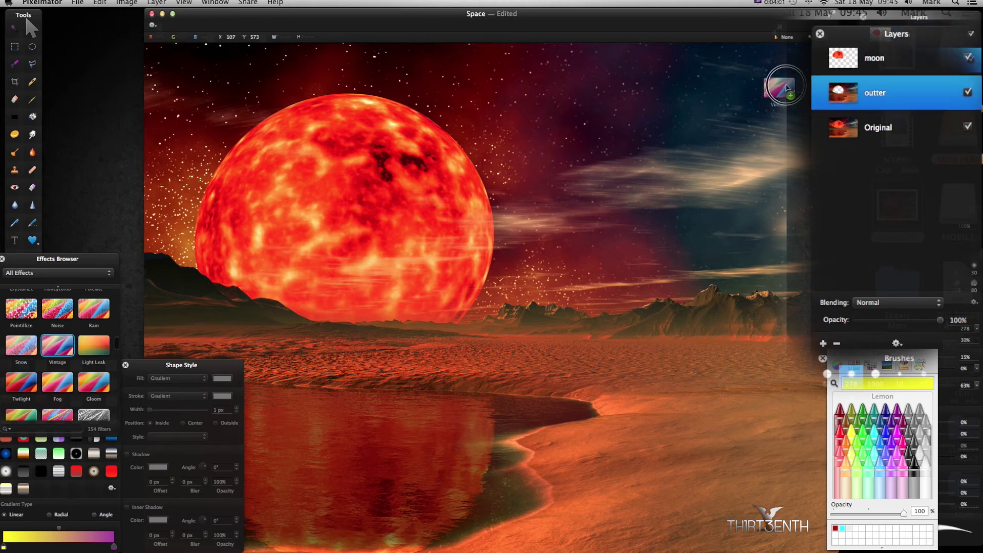
Step: Apply the Wormwood Vintage effect to outter with vignette at 100% and saturation at -40%
{"action": "key", "text": "Tab"}
{"action": "key", "text": "super+f"}
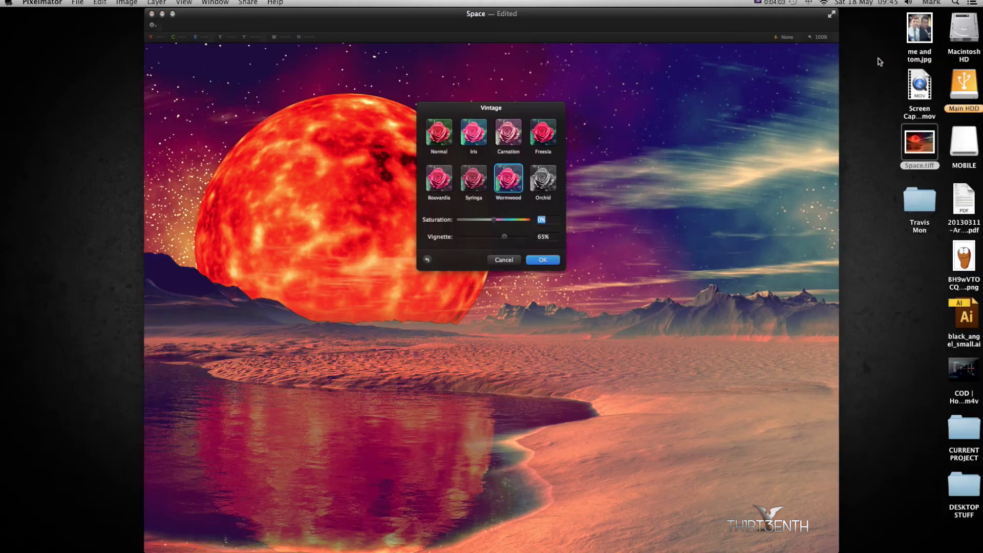
{"action": "left_click_drag", "start_coordinate": [476, 113], "coordinate": [763, 76]}
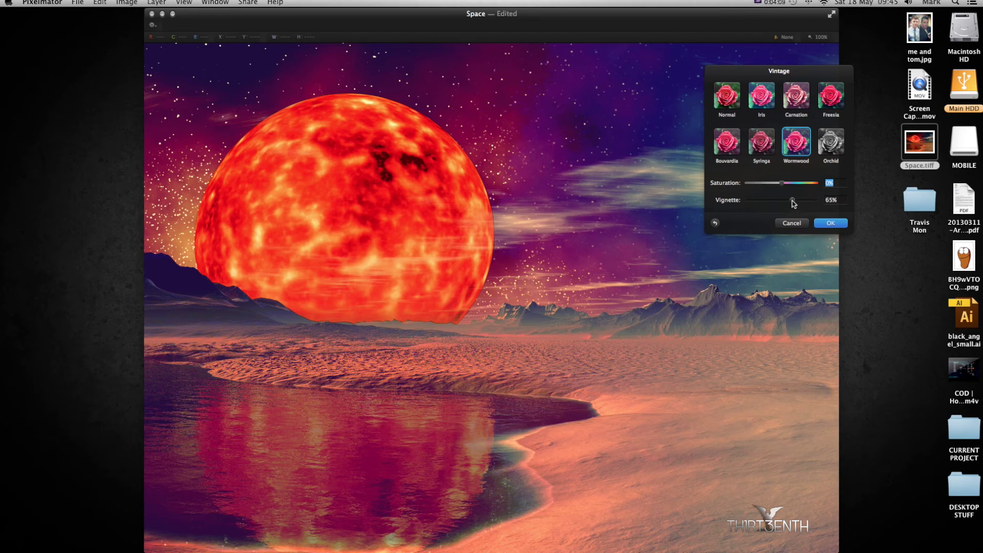
{"action": "mouse_move", "coordinate": [793, 203]}
{"action": "left_mouse_down"}
{"action": "mouse_move", "coordinate": [834, 201]}
{"action": "mouse_move", "coordinate": [775, 202]}
{"action": "mouse_move", "coordinate": [812, 200]}
{"action": "left_mouse_up"}
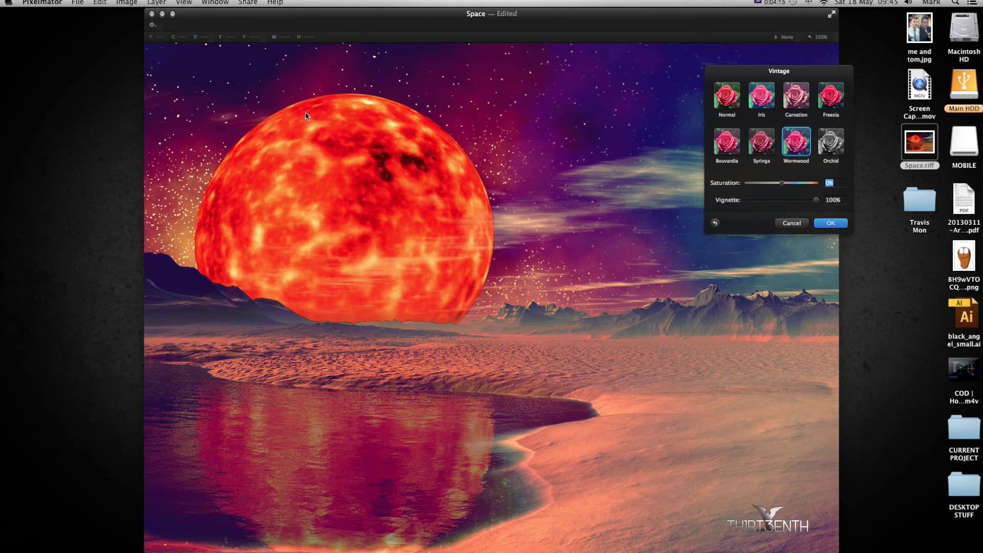
{"action": "mouse_move", "coordinate": [782, 186]}
{"action": "left_mouse_down"}
{"action": "mouse_move", "coordinate": [816, 185]}
{"action": "mouse_move", "coordinate": [757, 186]}
{"action": "mouse_move", "coordinate": [769, 187]}
{"action": "left_mouse_up"}
{"action": "left_click", "coordinate": [831, 222]}
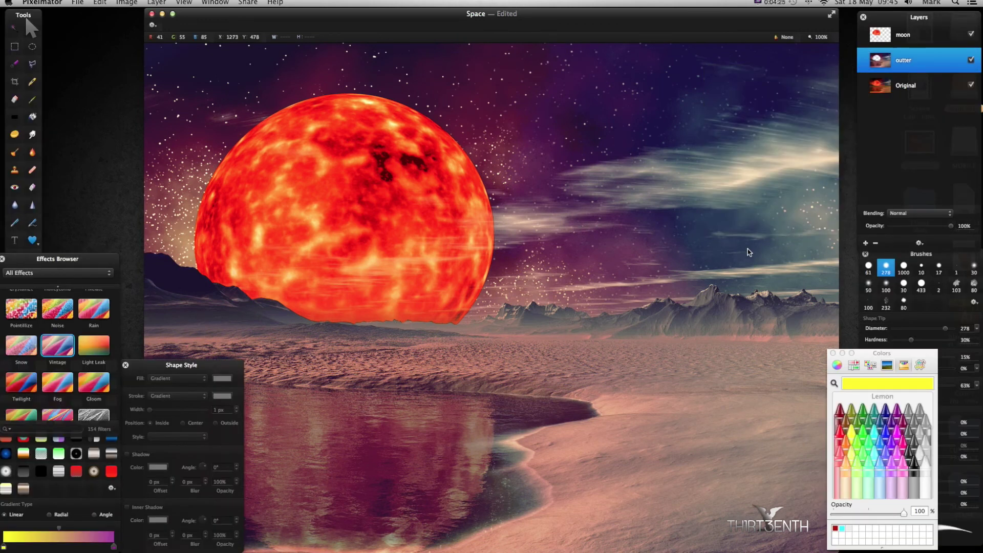